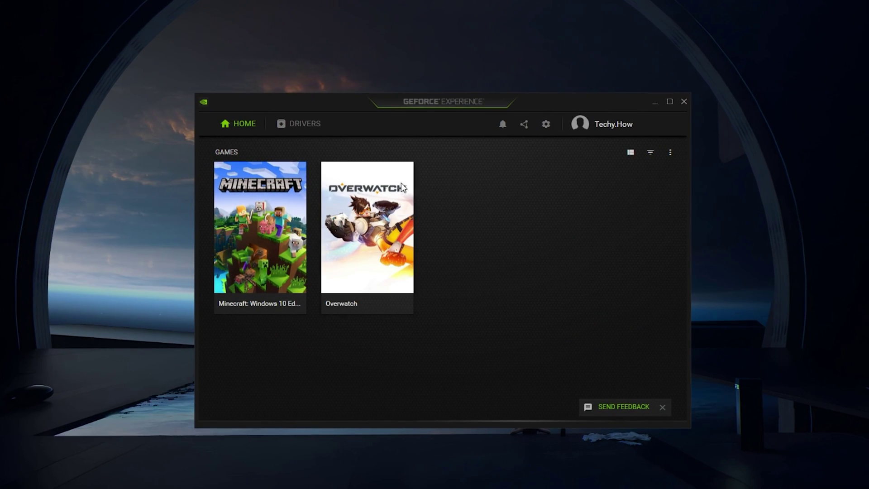
# - Check the Drivers page for updates (Game Ready Driver 528.24 found), then close GeForce Experience
pyautogui.click(305, 125)
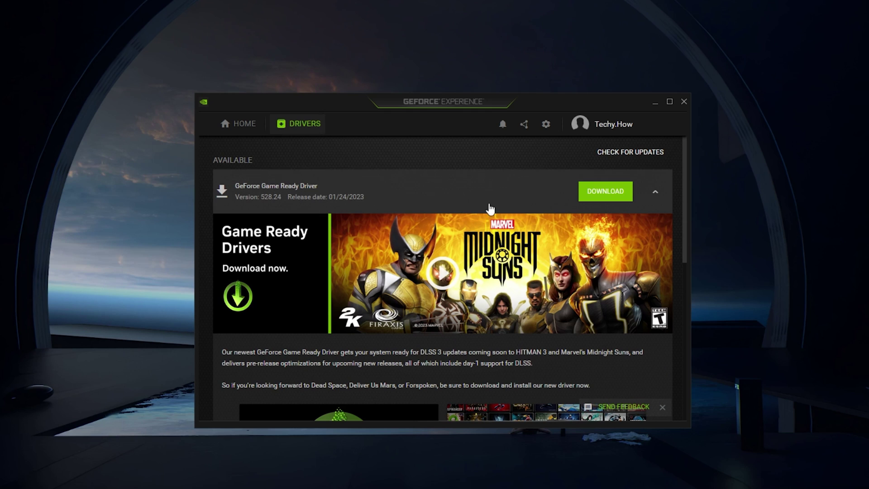
pyautogui.click(618, 164)
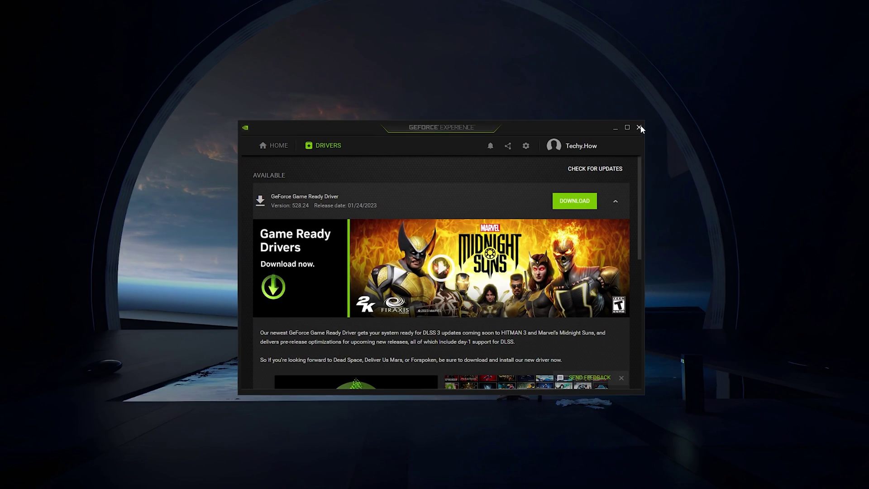
pyautogui.click(640, 127)
# - Restore the Chrome window showing the speed test from the taskbar
pyautogui.moveTo(403, 461)
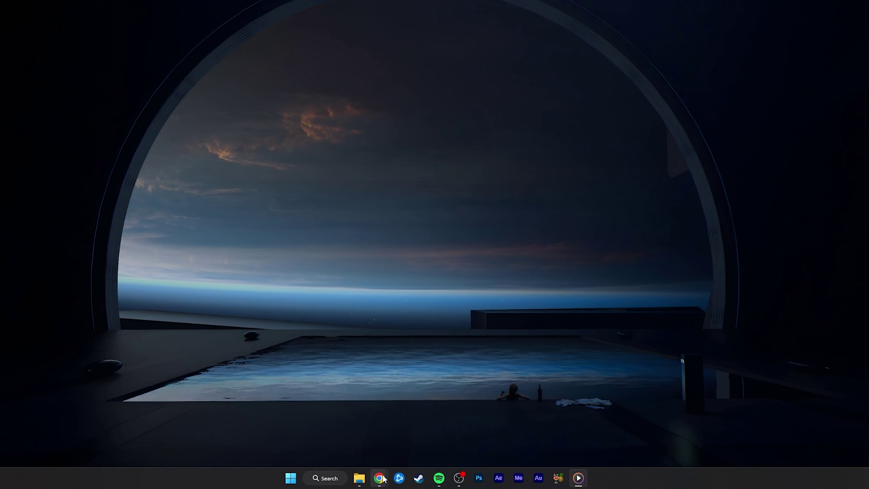
pyautogui.moveTo(382, 479)
pyautogui.click(363, 450)
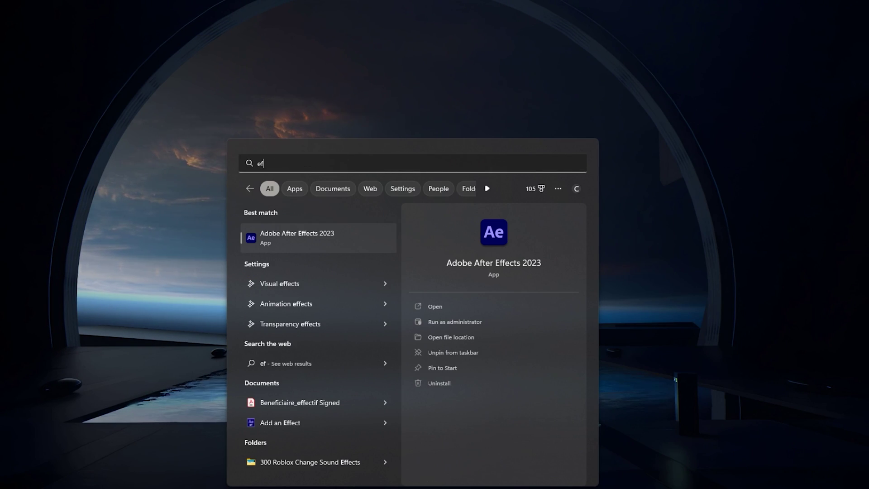
# - Search 'gefor' to relaunch GeForce Experience, then minimize it once its Home page loads
pyautogui.press('BackSpace')
pyautogui.press('BackSpace')
pyautogui.write('gefor')
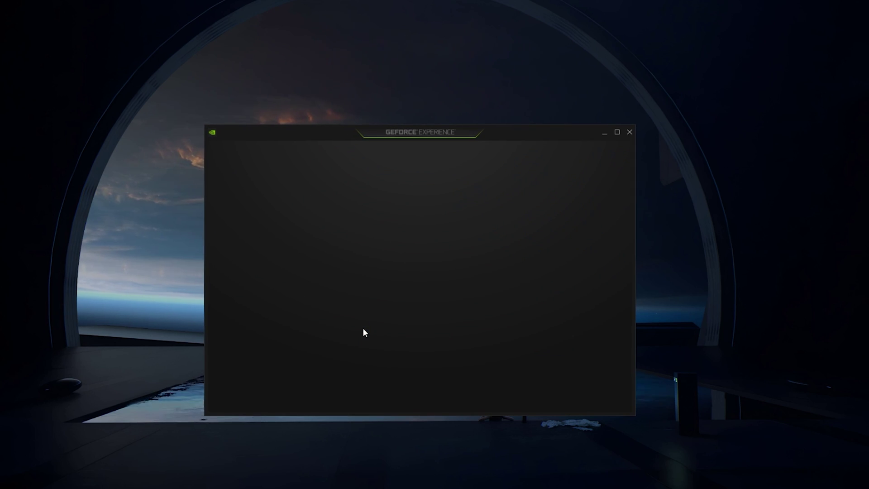
pyautogui.moveTo(256, 311)
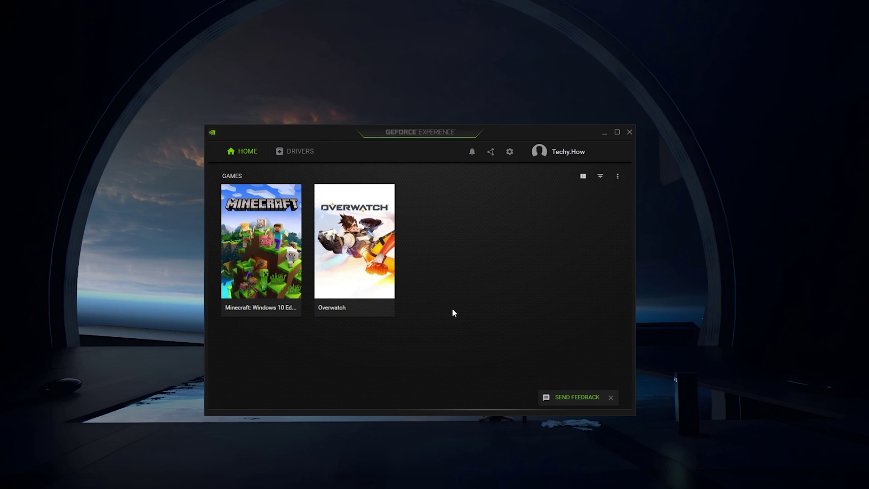
pyautogui.click(605, 134)
# - Open Settings and view System > Storage > Temporary files, showing 20.4 GB selected
pyautogui.press('super')
pyautogui.write('settings')
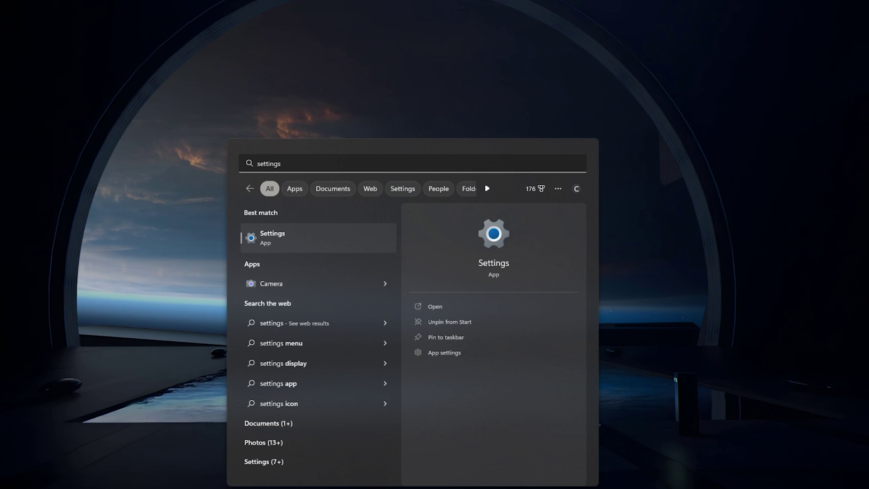
pyautogui.press('Return')
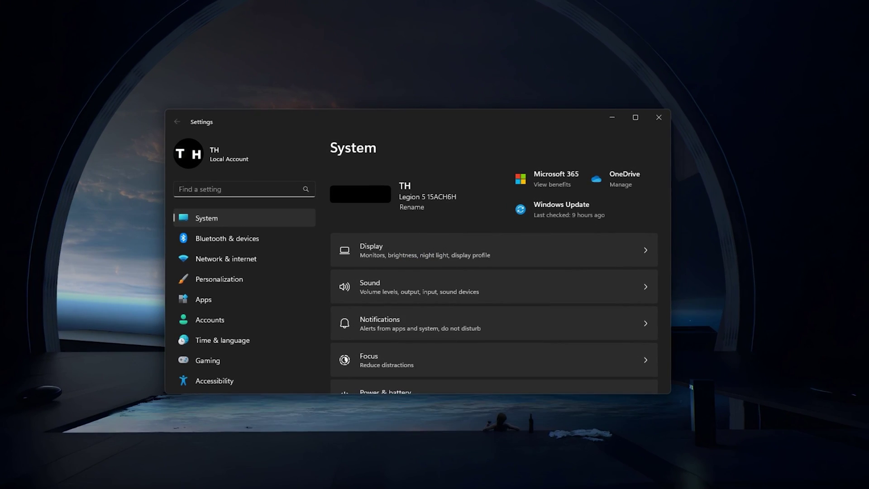
pyautogui.scroll(-3, 468, 214)
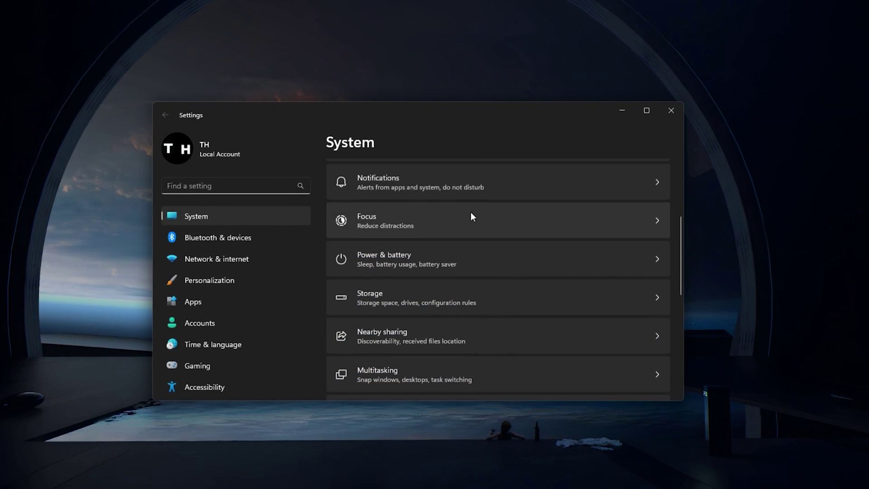
pyautogui.click(539, 284)
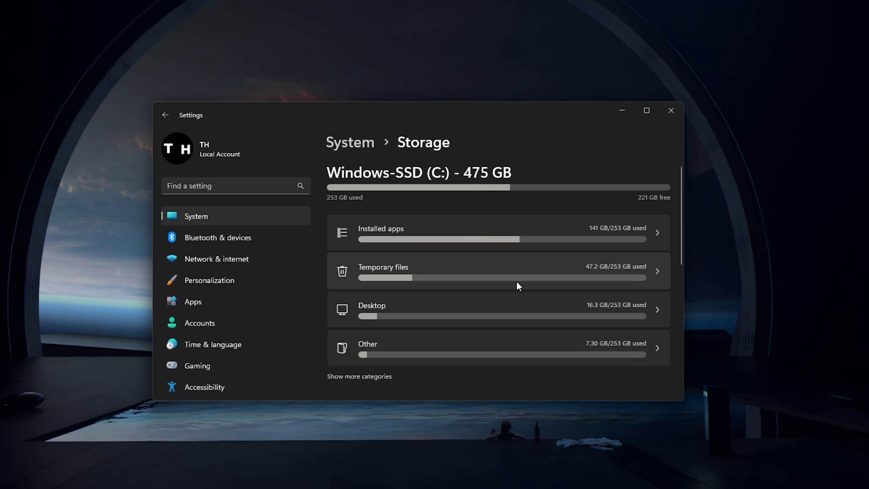
pyautogui.click(445, 268)
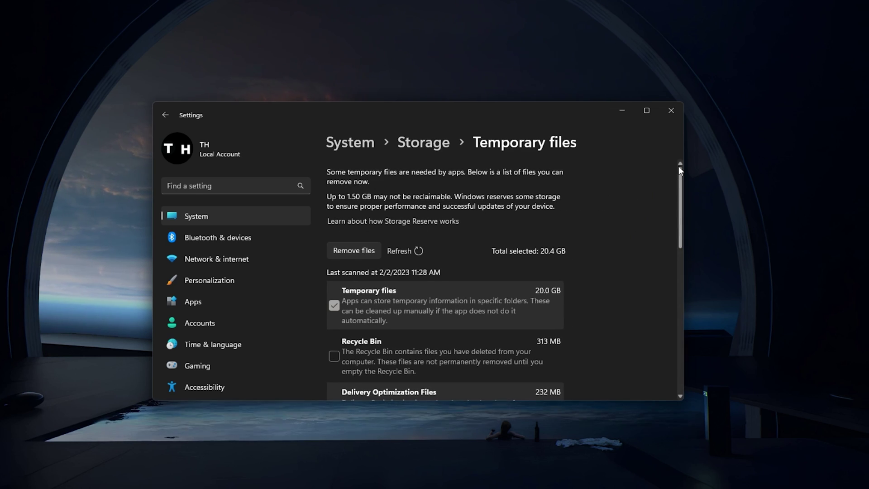
pyautogui.moveTo(678, 173)
pyautogui.mouseDown()
pyautogui.moveTo(677, 281)
pyautogui.moveTo(666, 314)
pyautogui.moveTo(656, 302)
pyautogui.moveTo(674, 189)
pyautogui.mouseUp()
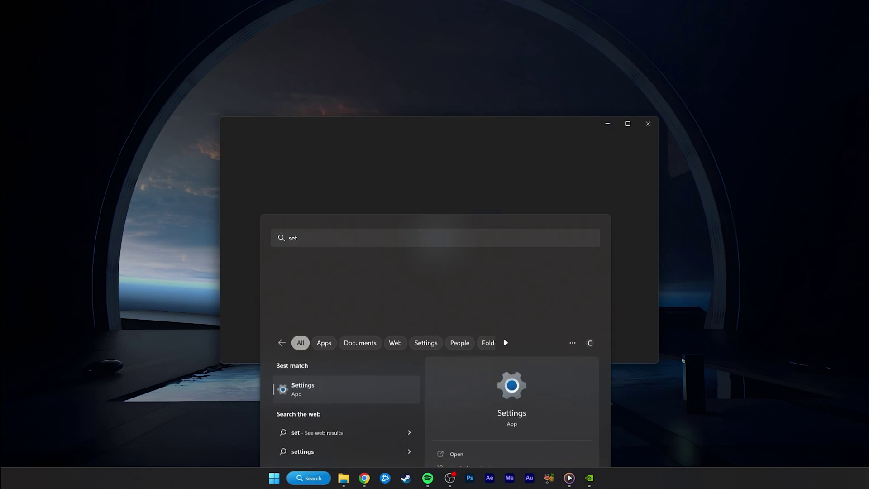
# - Filter Installed apps by 'gef' and open the options for GeForce Experience
pyautogui.press('Return')
pyautogui.click(298, 285)
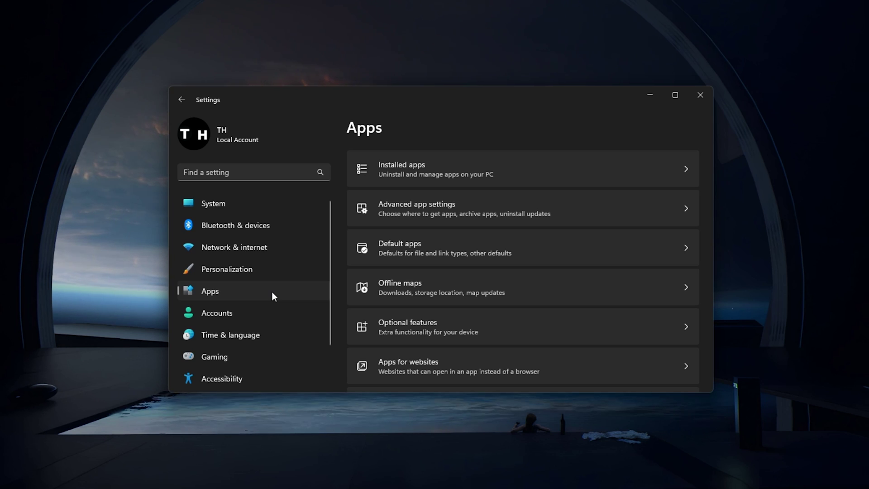
pyautogui.click(490, 183)
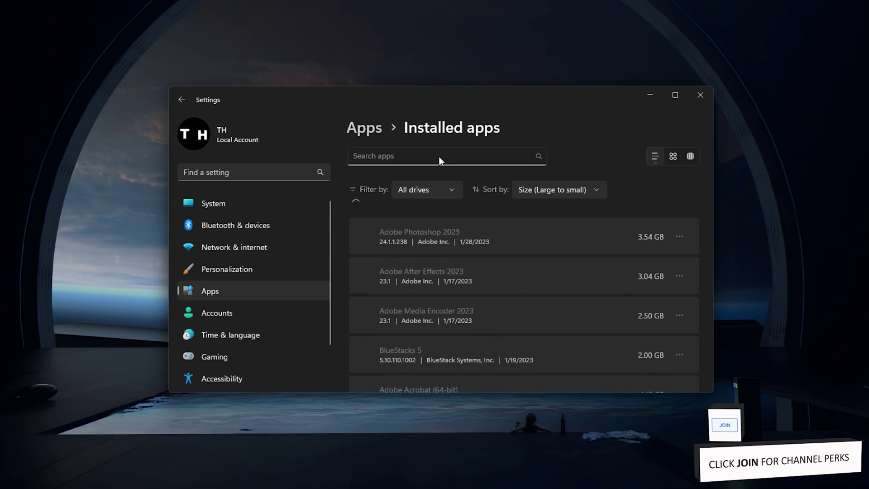
pyautogui.click(439, 157)
pyautogui.write('gef')
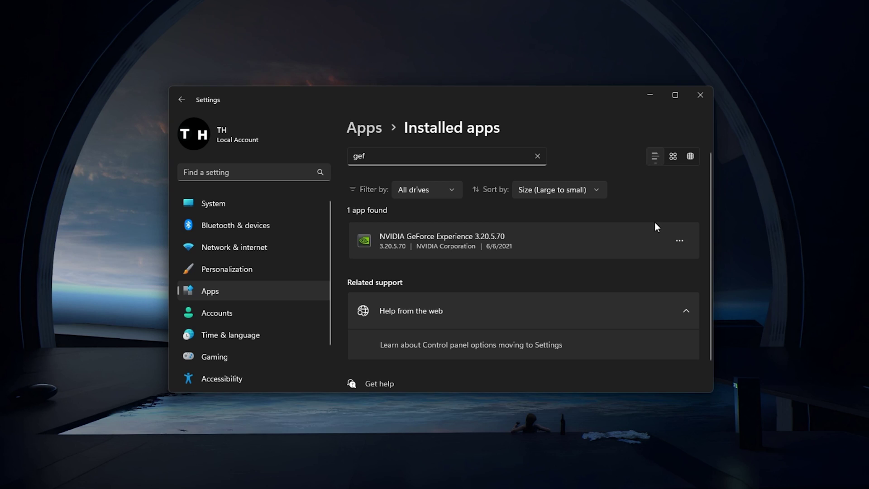
pyautogui.click(680, 240)
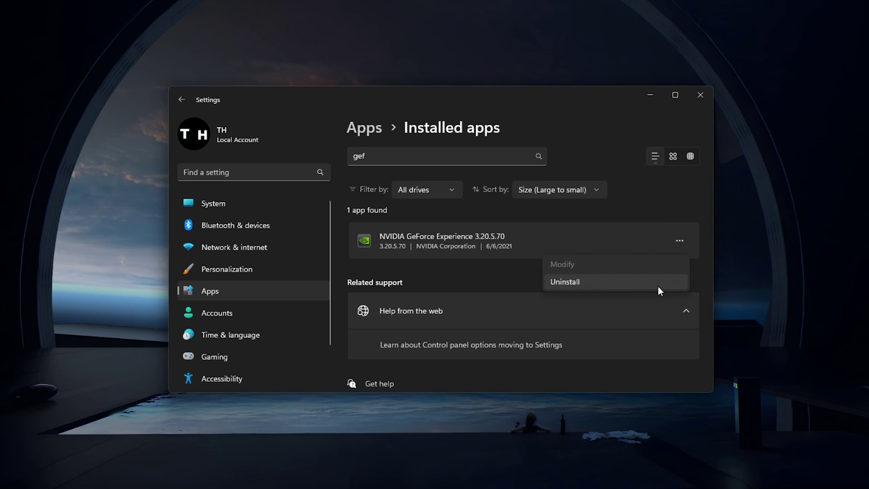
# - Close Settings and bring the NVIDIA driver download page forward in Chrome
pyautogui.click(693, 99)
pyautogui.moveTo(349, 480)
pyautogui.click(323, 471)
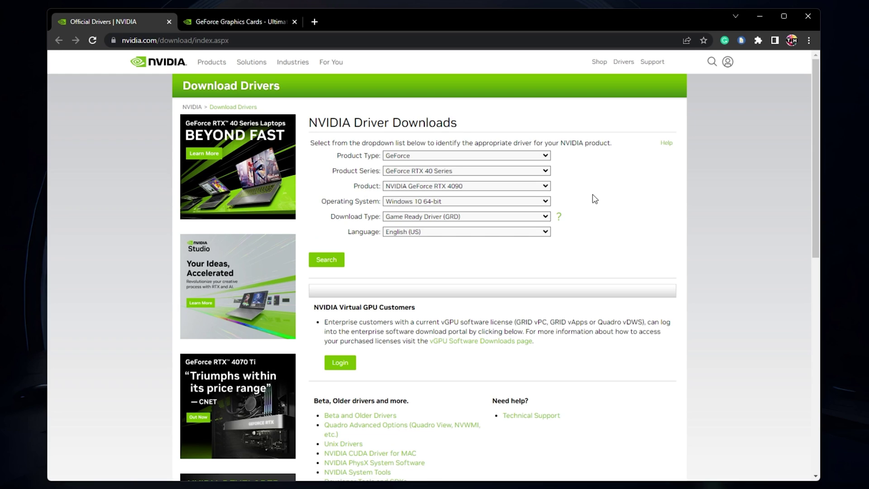
# - Choose GeForce, GeForce RTX 30 Series, GeForce RTX 3070, keeping Game Ready Driver
pyautogui.click(521, 155)
pyautogui.click(514, 154)
pyautogui.click(485, 170)
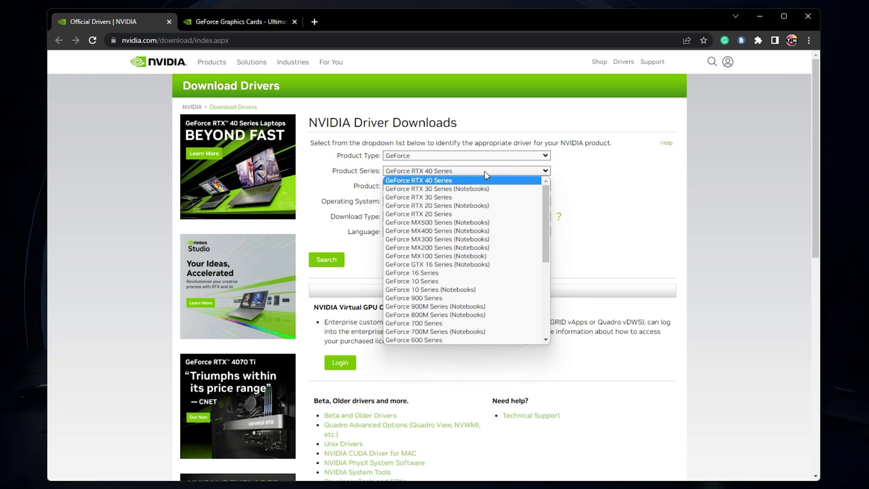
pyautogui.click(469, 196)
pyautogui.click(460, 186)
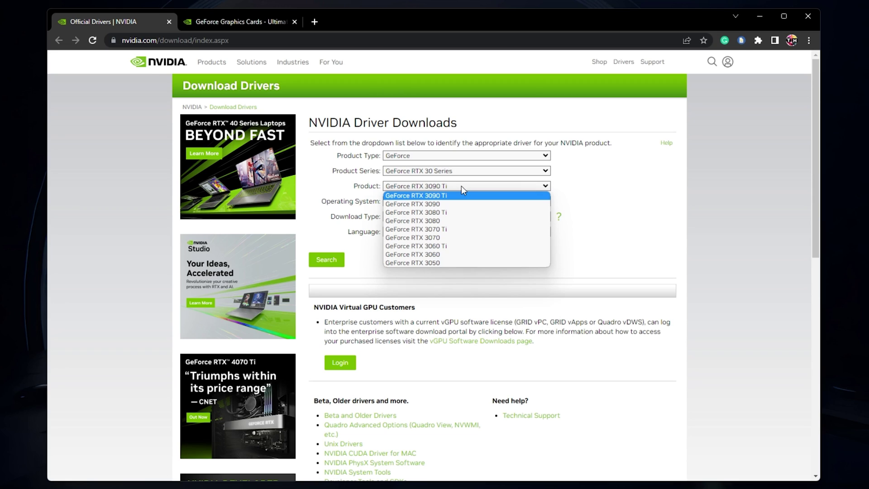
pyautogui.click(450, 238)
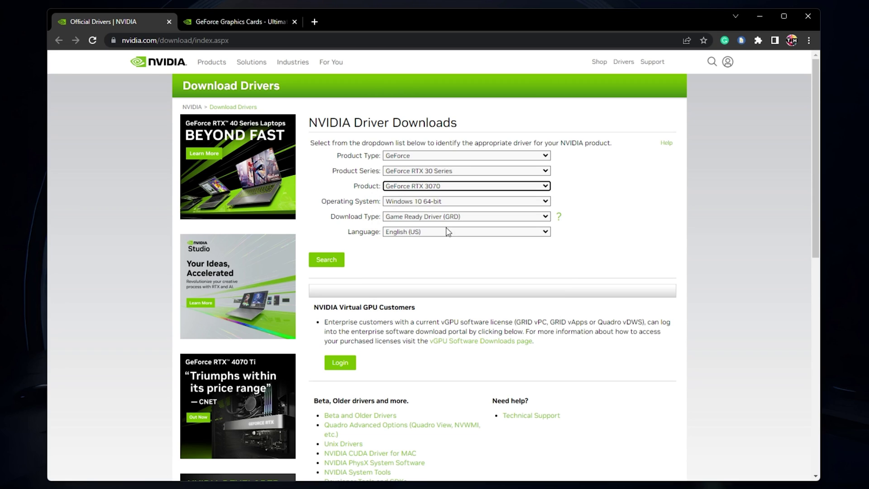
pyautogui.click(439, 218)
pyautogui.click(605, 225)
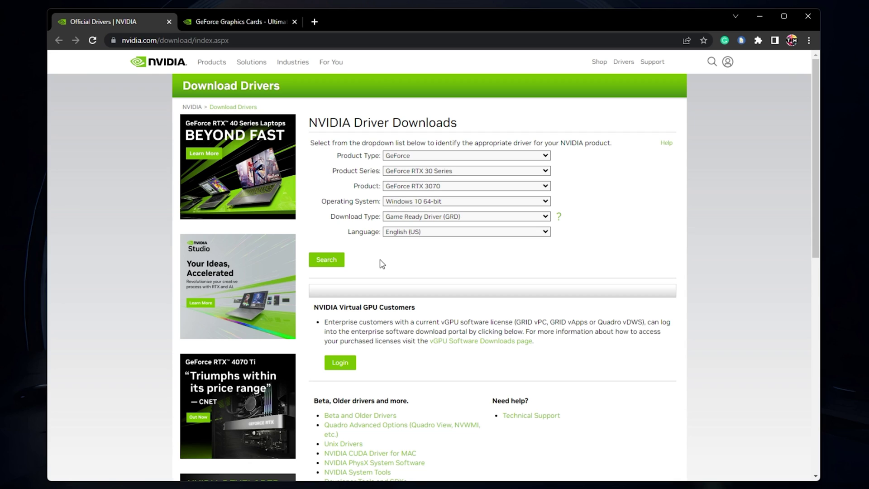
# - Switch to the GeForce Graphics Cards tab and scroll to the GeForce Experience download section
pyautogui.click(209, 25)
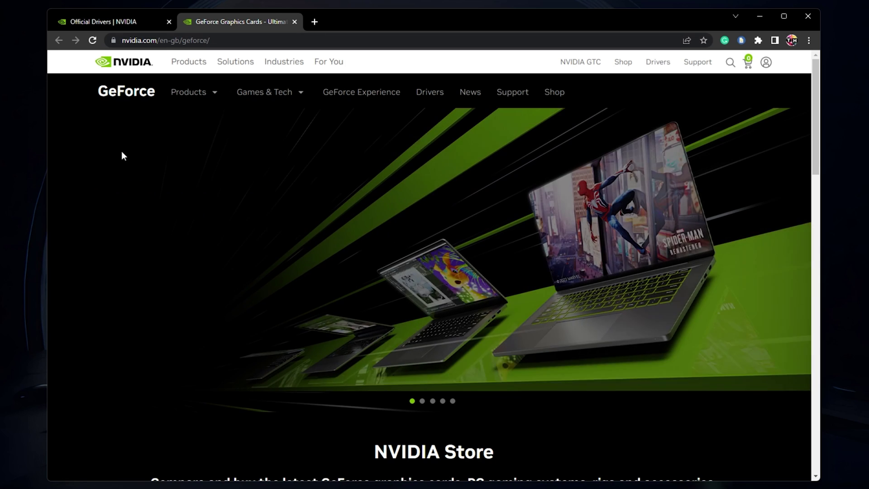
pyautogui.scroll(-3, 119, 193)
pyautogui.scroll(-9, 120, 193)
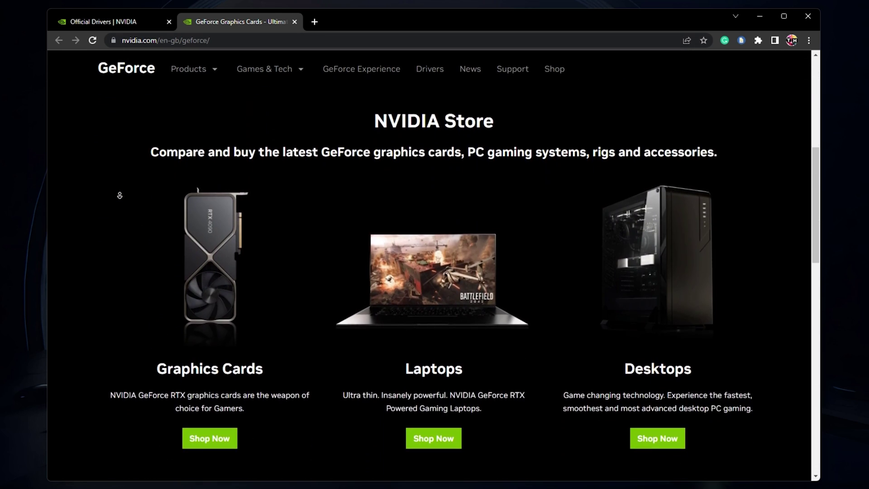
pyautogui.scroll(-5, 119, 195)
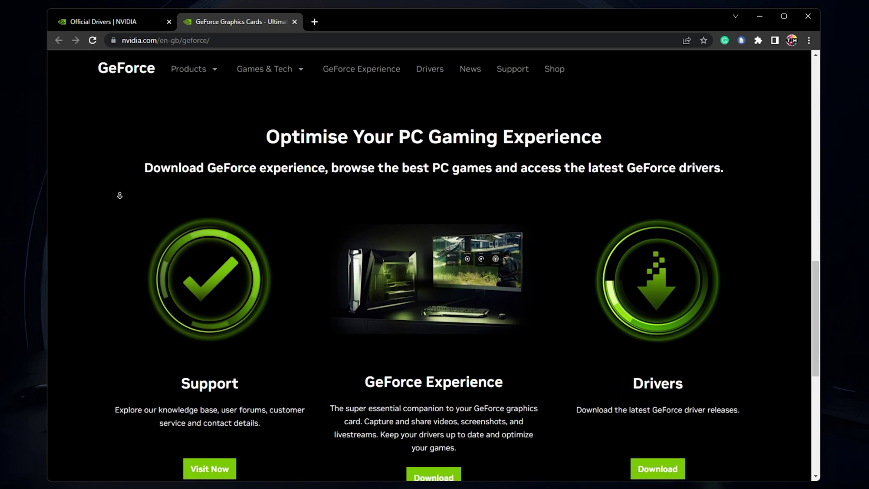